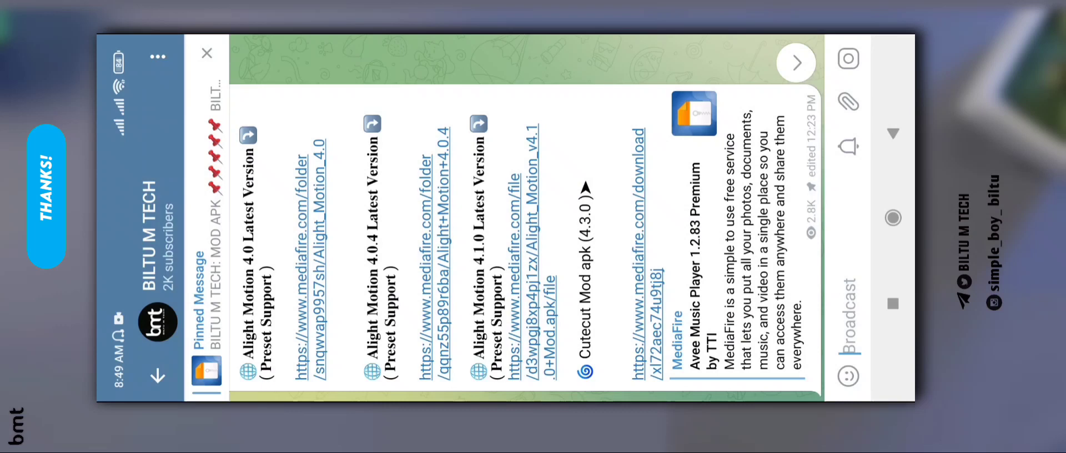
scroll(525, 241, "up", 3)
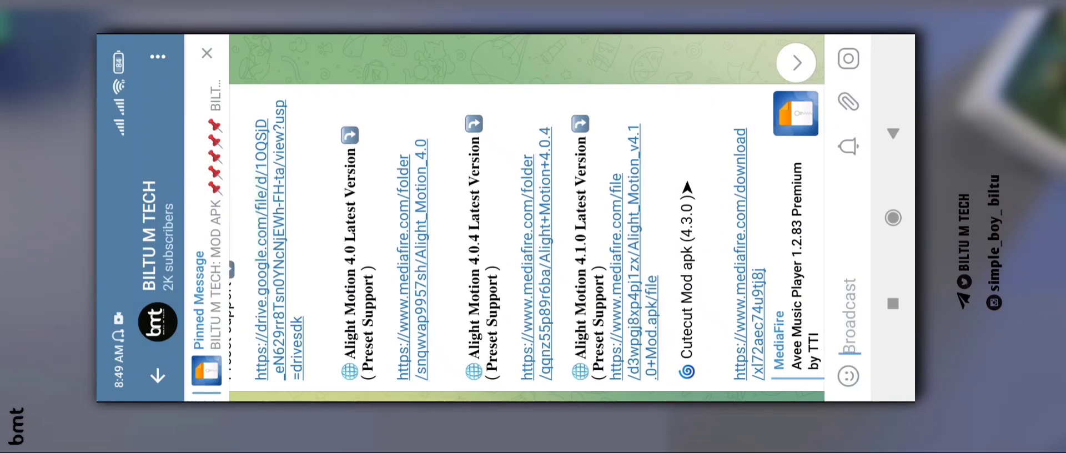
scroll(525, 242, "up", 3)
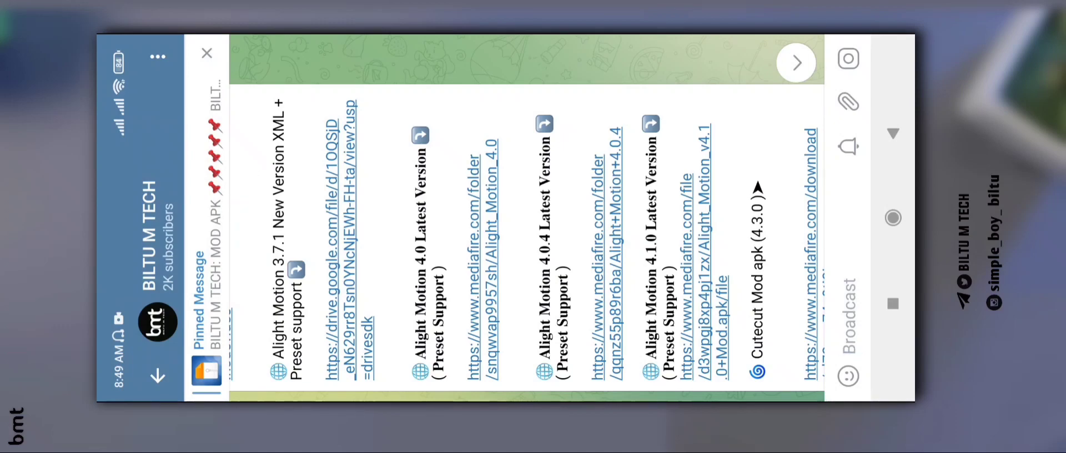
Step: Jump to the Telegram channel's newest post, the May 26 beat-mark Google Drive link
left_click(796, 61)
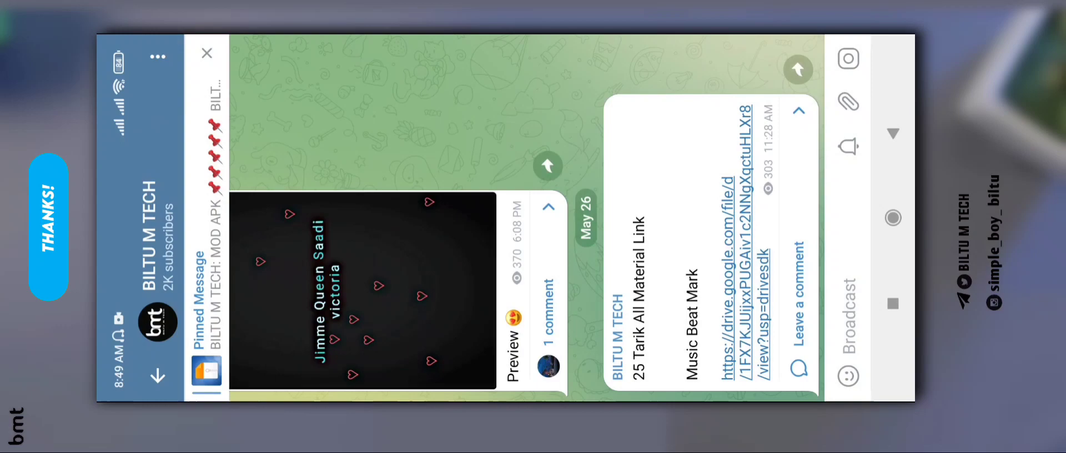
Step: Return to Alight Motion from Recents and open the HAPPY BIRTHDAY EDIT BY BILTU M TECH project
key("alt+Tab")
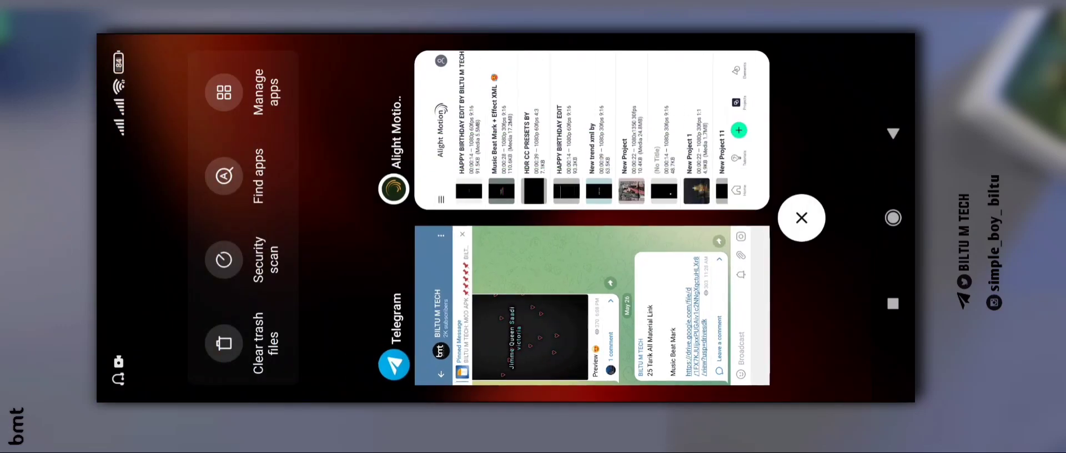
left_click(591, 130)
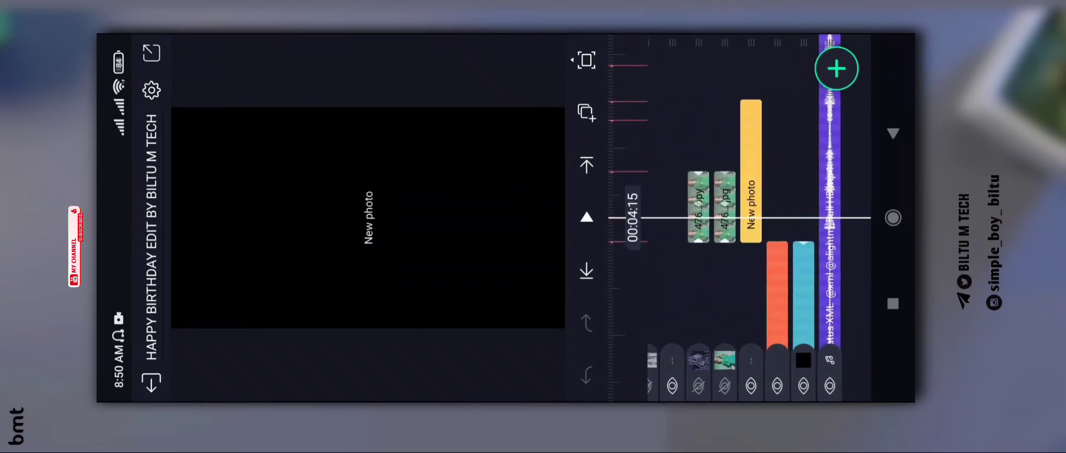
Step: Select the first New photo layer and fill it with the green-dress portrait from the aslisona album
left_click(699, 206)
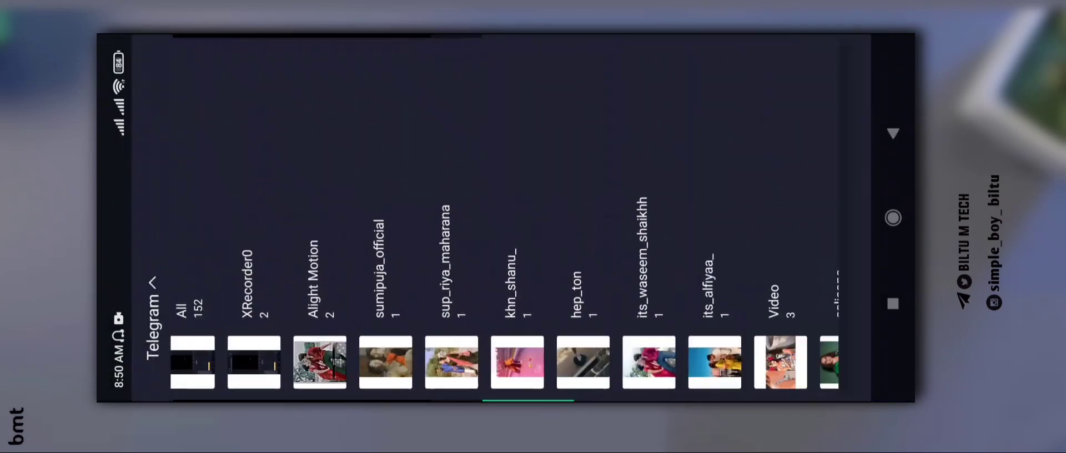
scroll(521, 359, "down", 3)
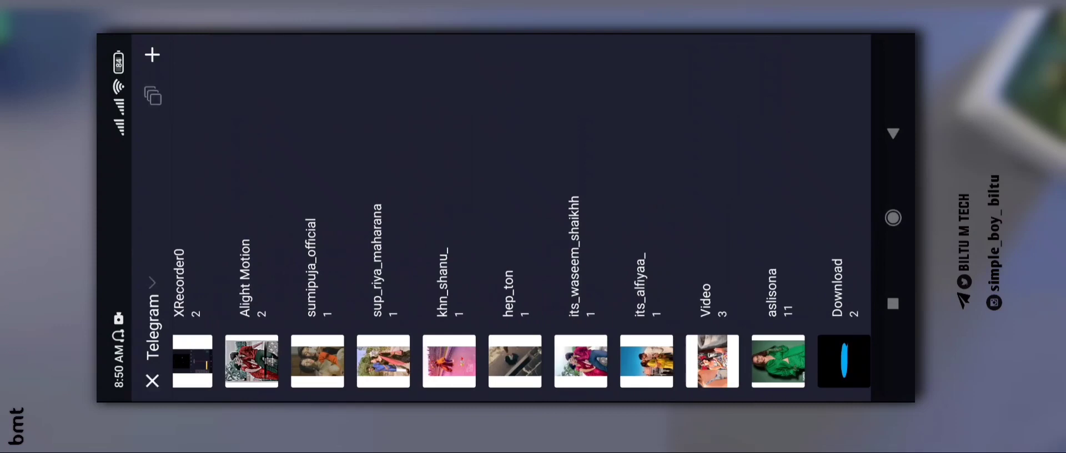
left_click(778, 359)
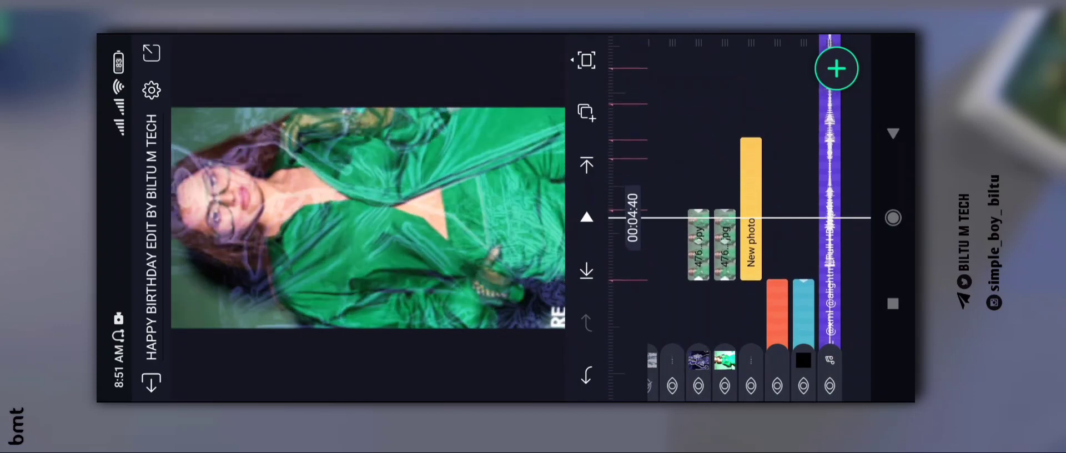
scroll(750, 250, "up", 5)
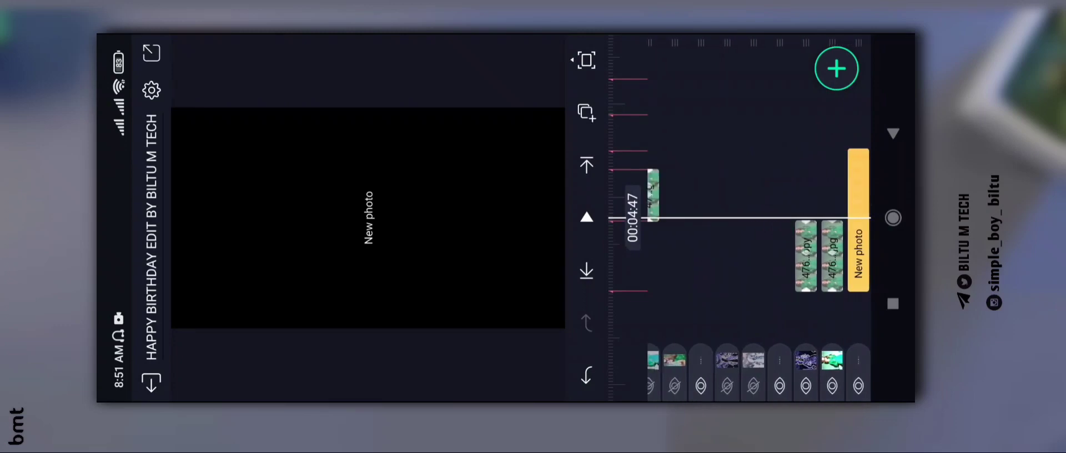
Step: Fill the next New photo layer with aslisona-20220528-0011.jpg and return to the timeline
left_click(703, 193)
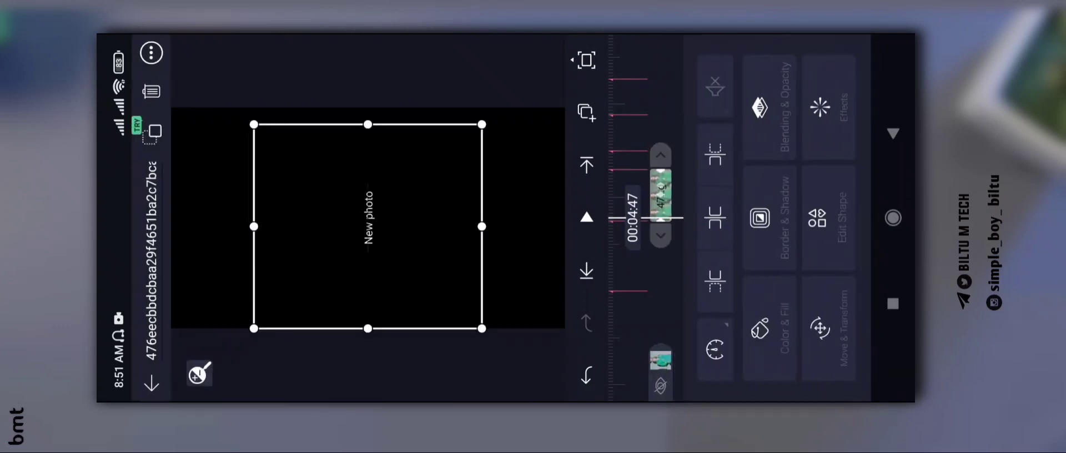
left_click(769, 328)
left_click(659, 360)
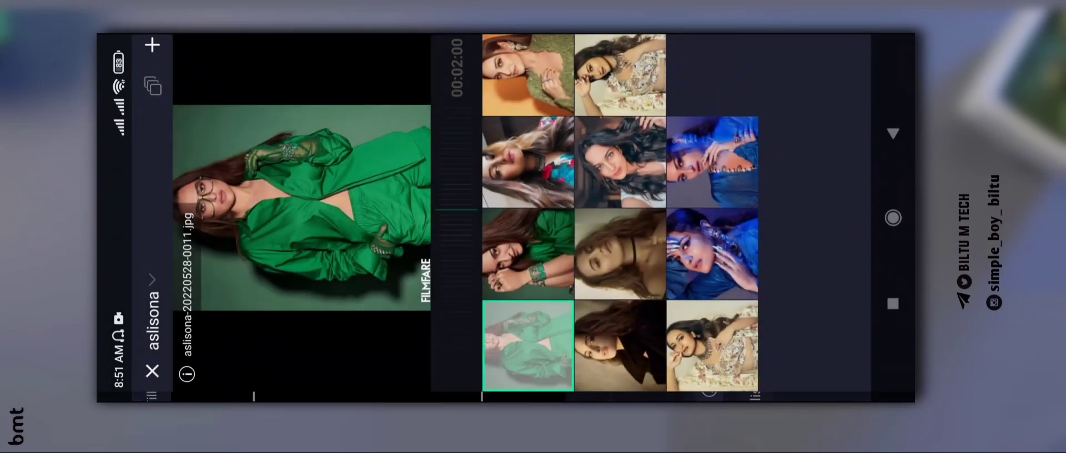
left_click(152, 55)
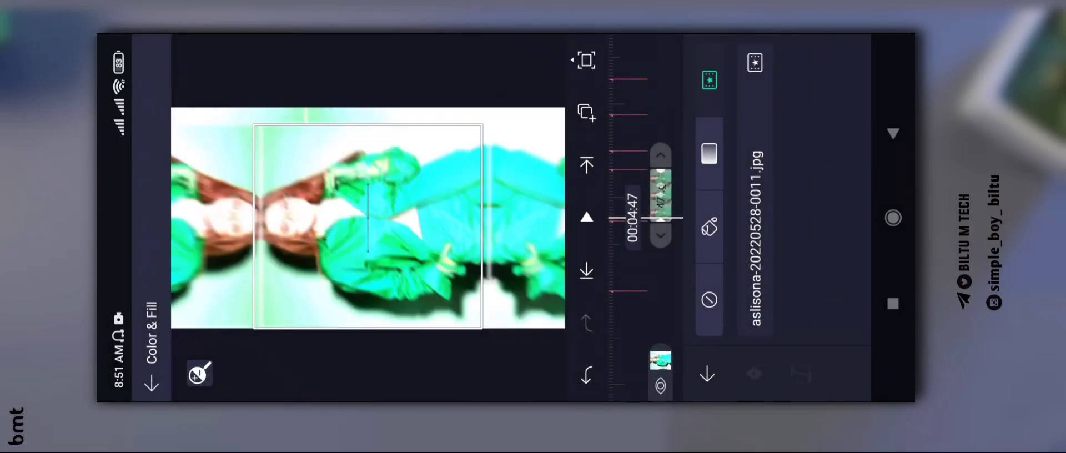
left_click(893, 133)
left_click(893, 133)
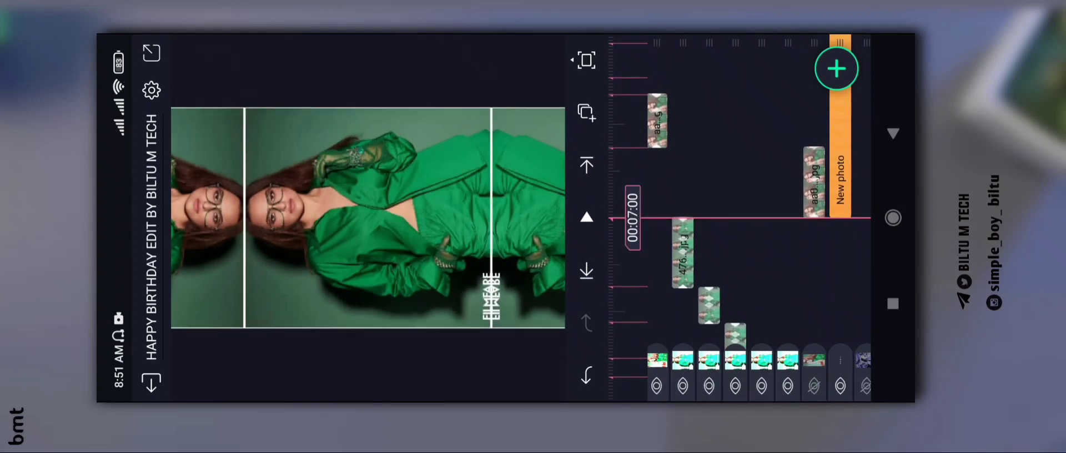
Step: Check the green-outfit layer's fill image, then make the hidden photo layer visible again
left_click(815, 183)
left_click(766, 330)
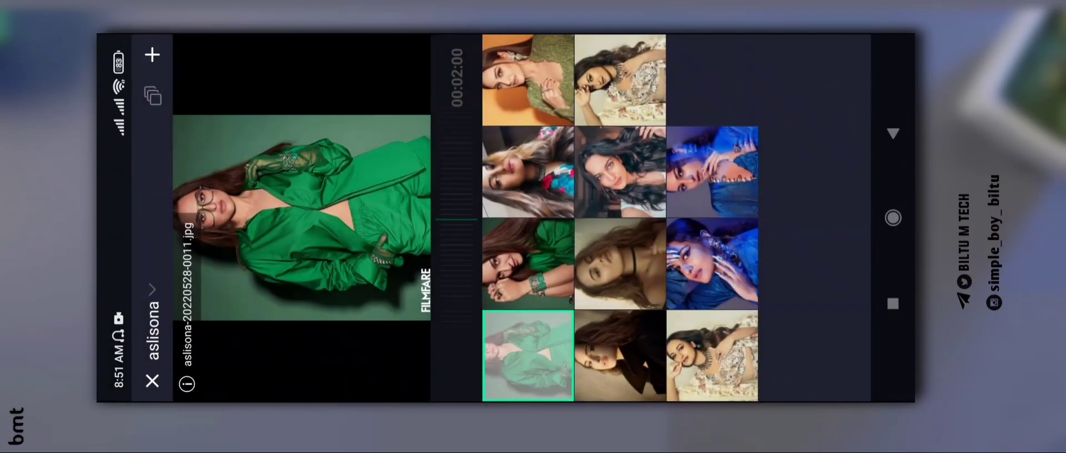
left_click(528, 263)
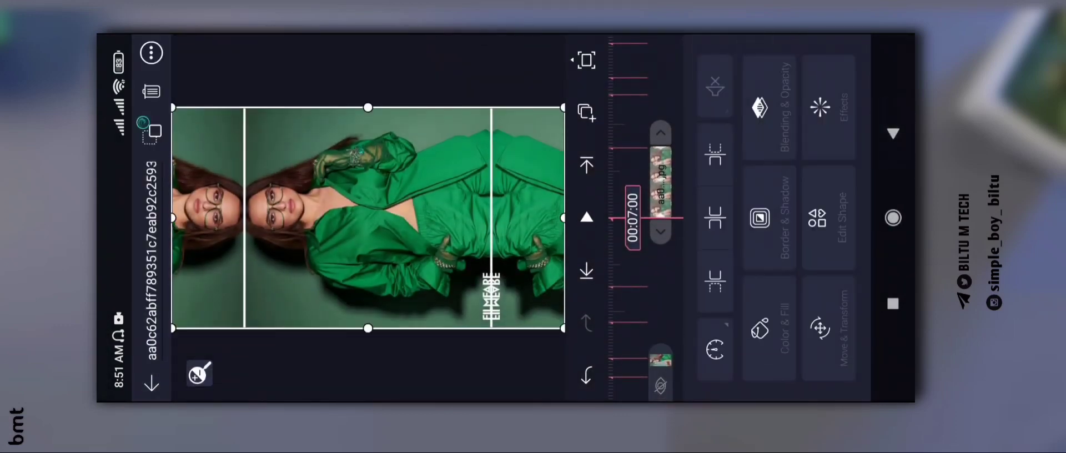
scroll(741, 250, "down", 2)
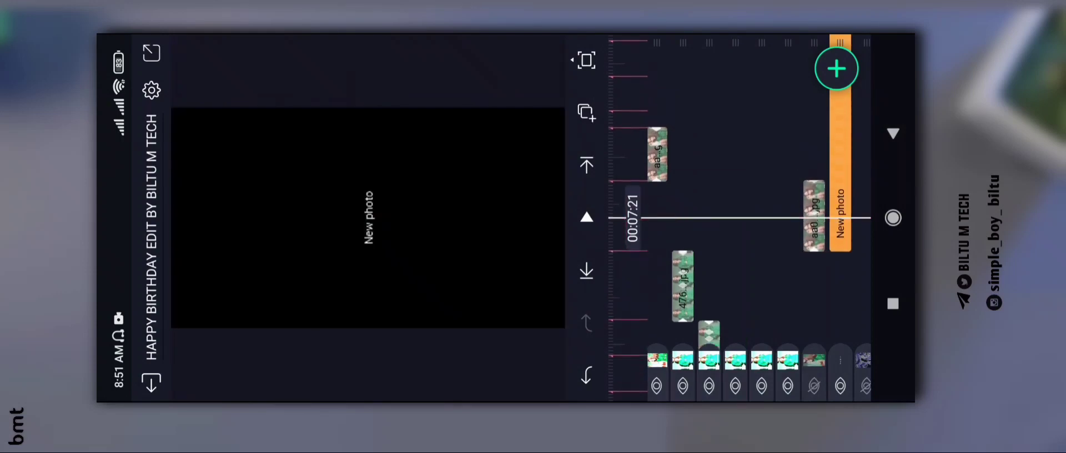
scroll(741, 250, "up", 1)
left_click(815, 386)
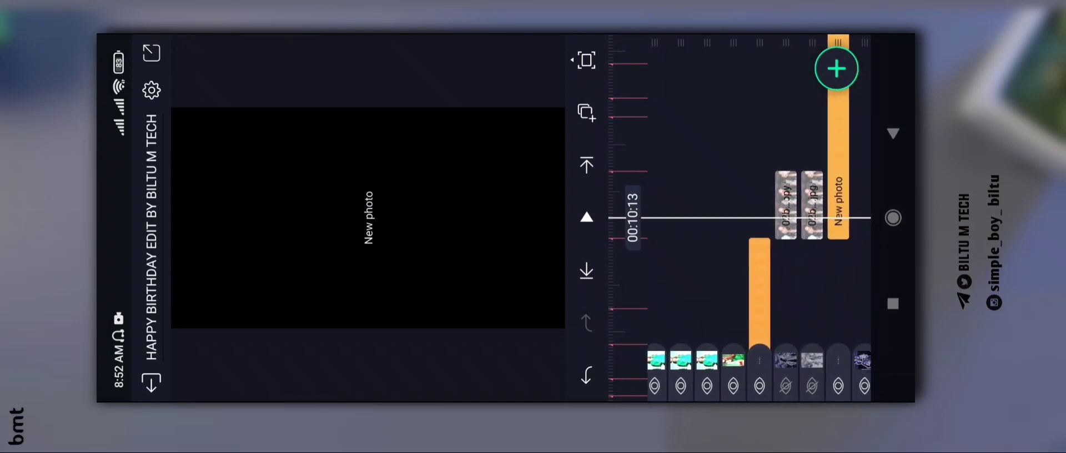
left_click(786, 205)
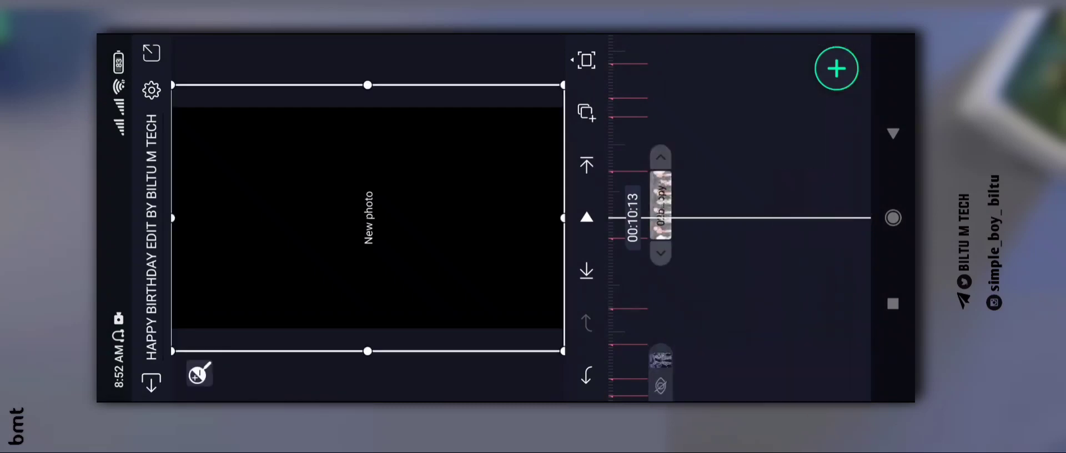
left_click(760, 329)
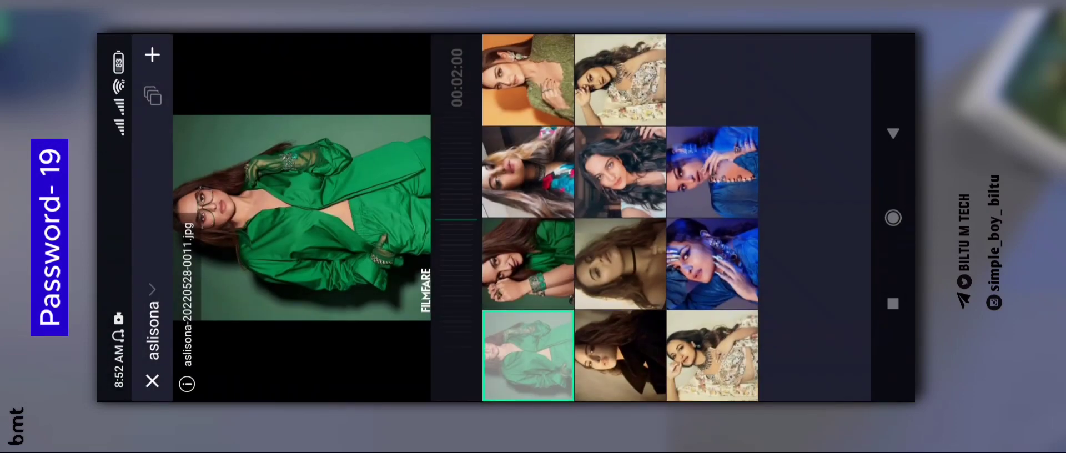
left_click(528, 171)
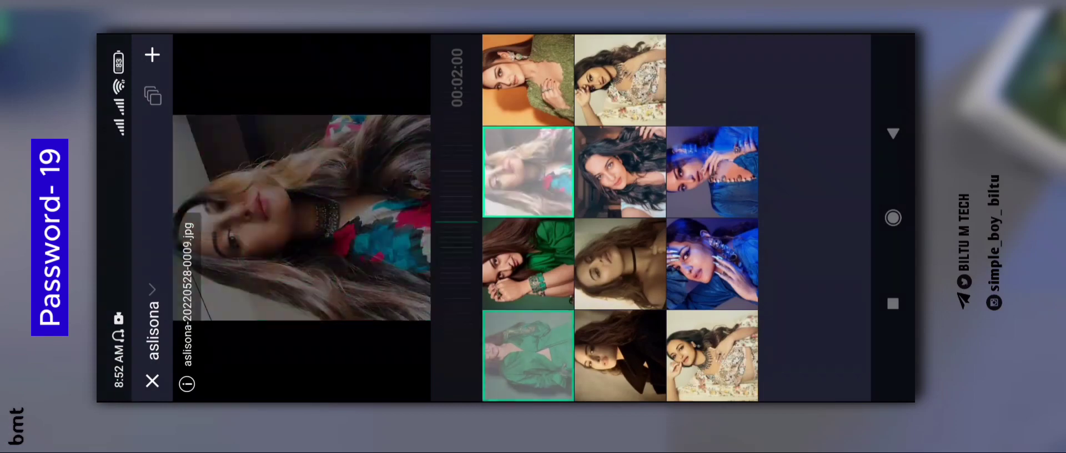
left_click(153, 55)
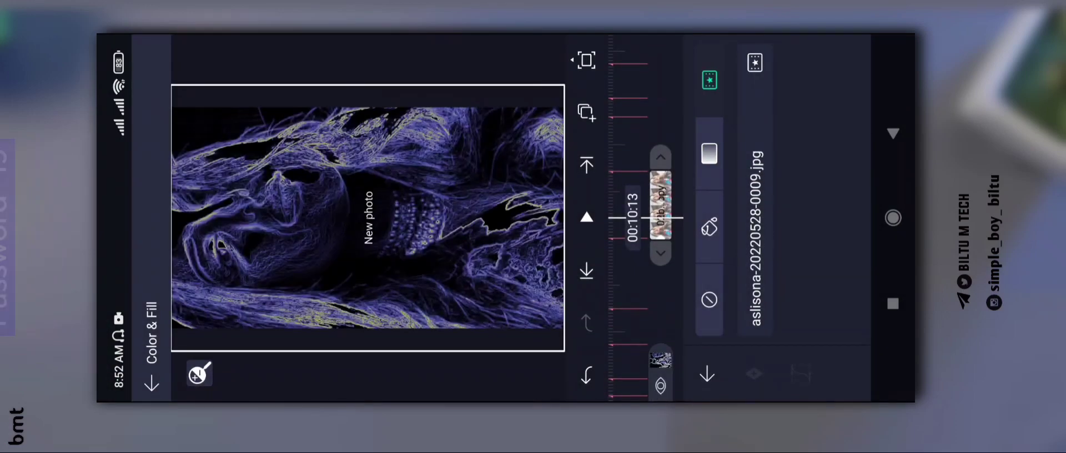
key("Escape")
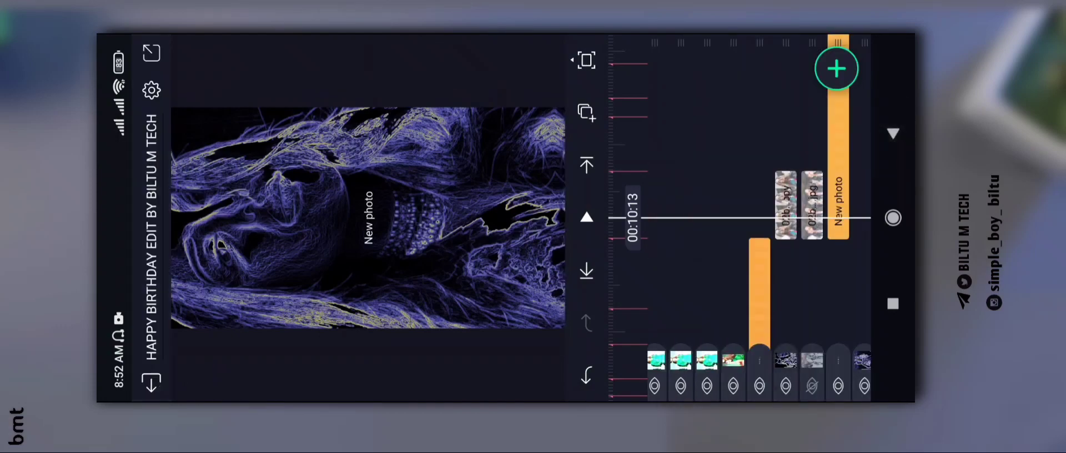
Step: Reapply the selfie fill and hide the neon-edge effect to keep its original colours
left_click(785, 205)
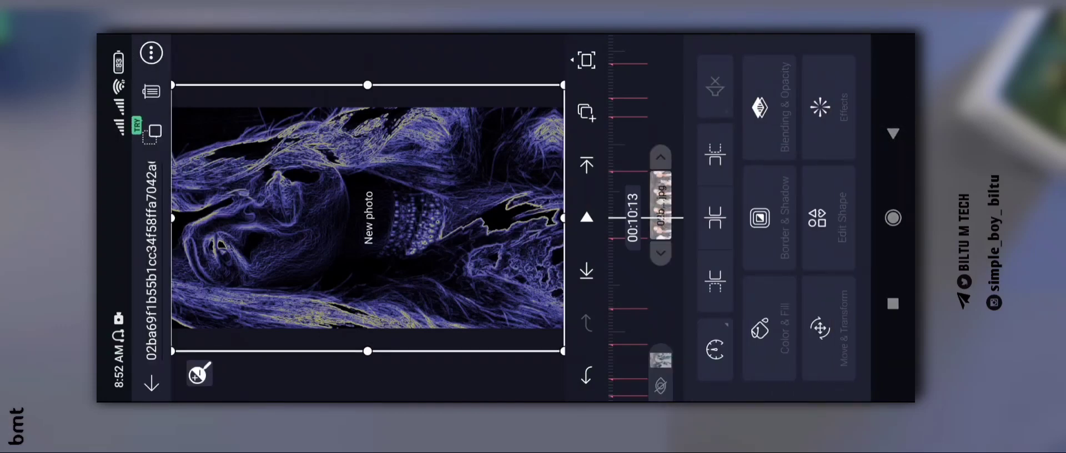
left_click(759, 328)
left_click(760, 217)
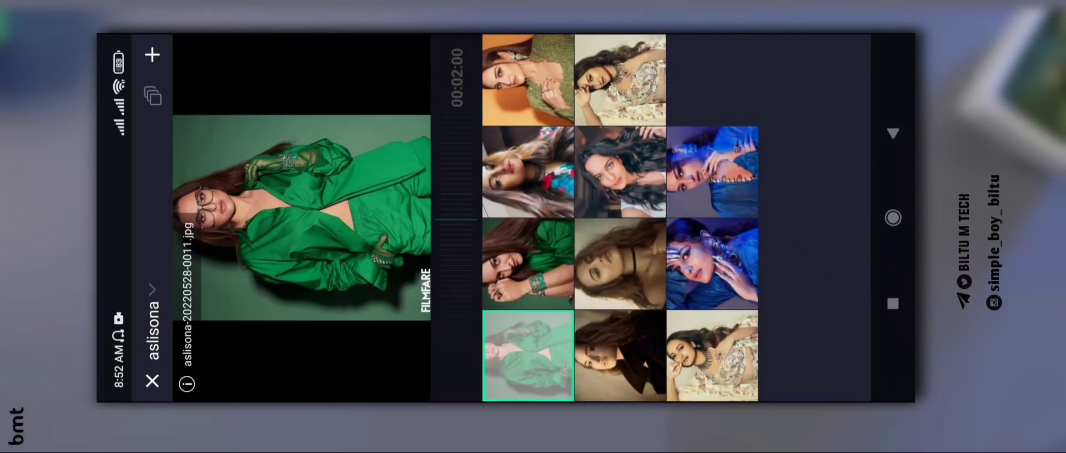
left_click(529, 172)
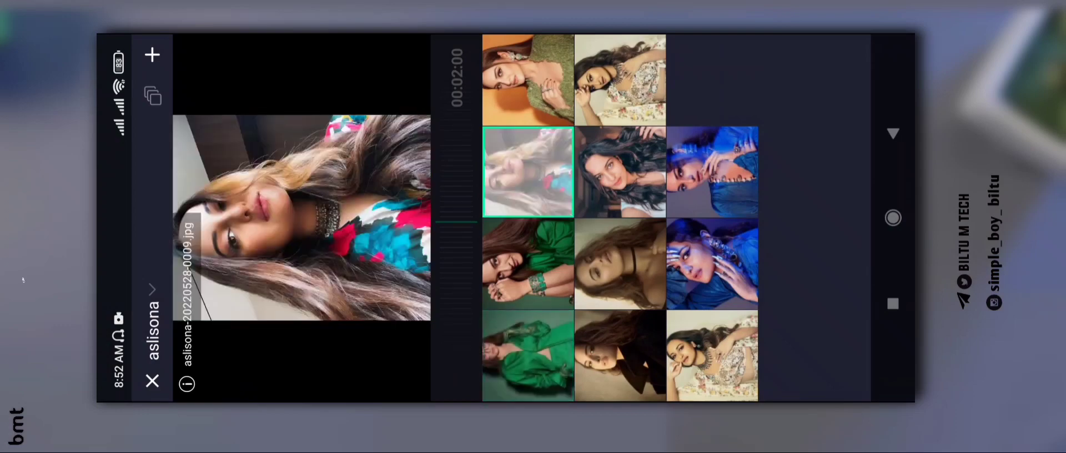
left_click(528, 173)
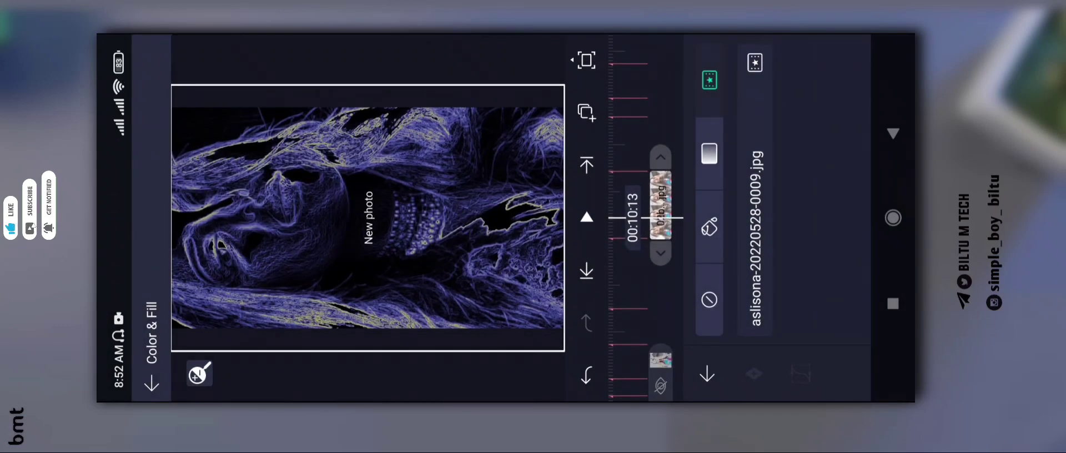
left_click(661, 385)
key("Escape")
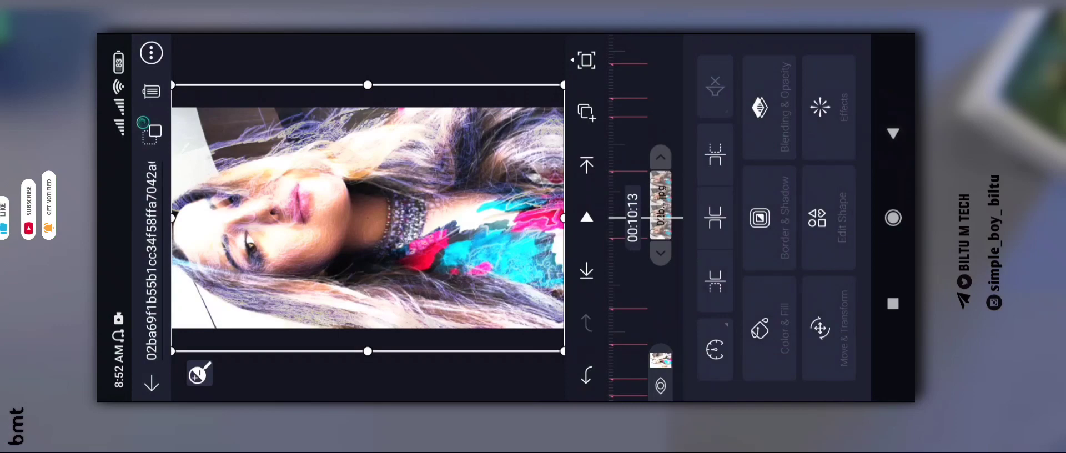
key("Escape")
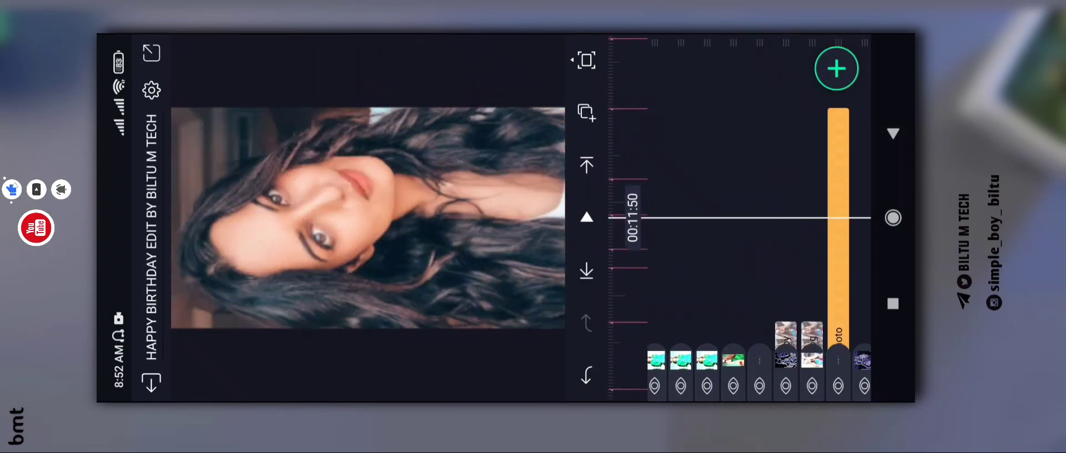